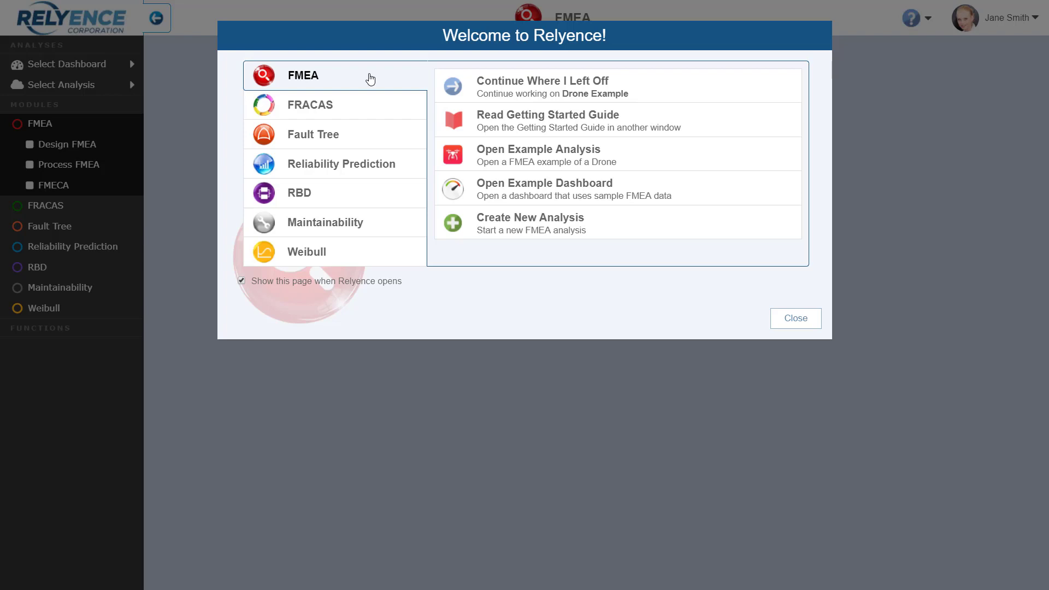
# Step: Load the Drone Example DFMEA analysis and dismiss the Revert Example tip
pyautogui.click(635, 159)
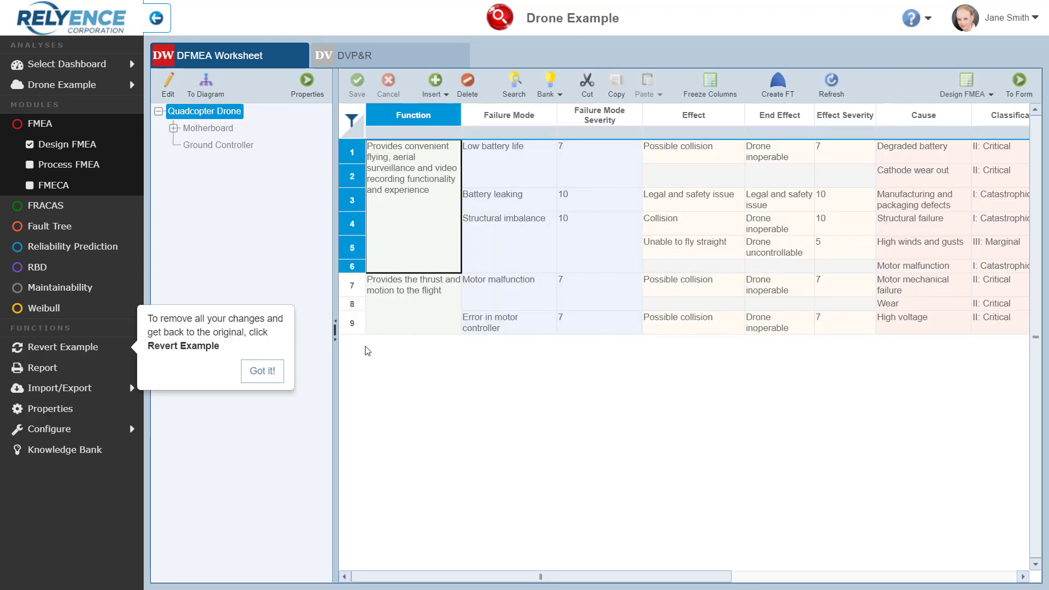
pyautogui.click(266, 377)
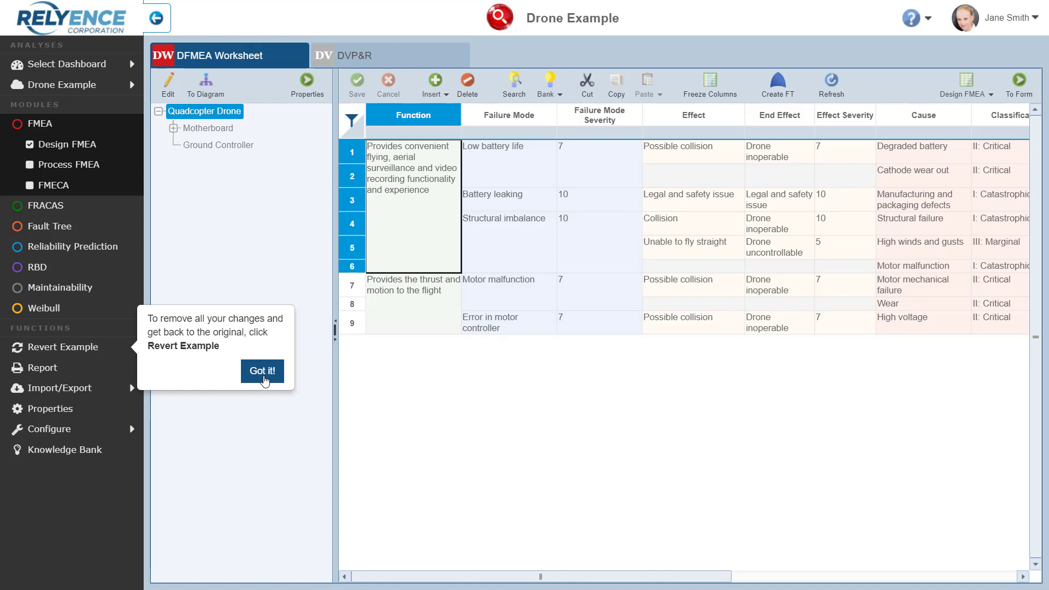
pyautogui.click(264, 377)
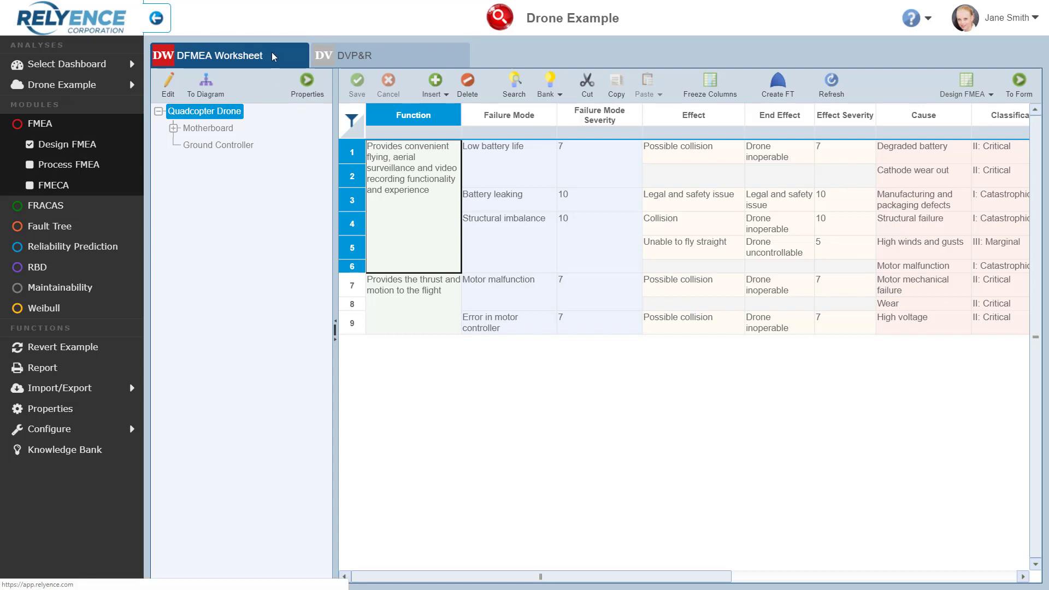
pyautogui.click(126, 371)
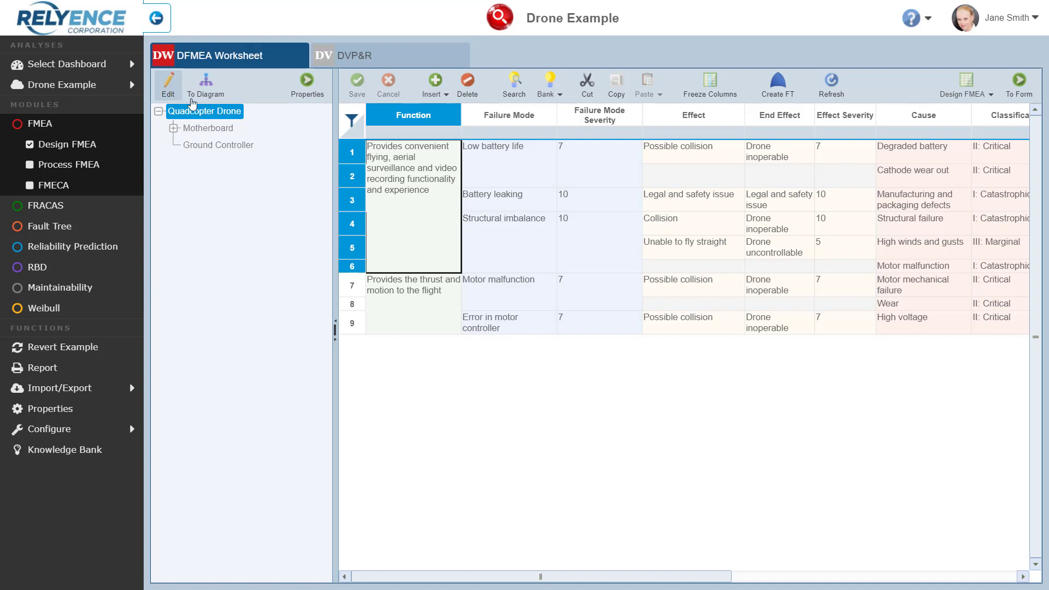
# Step: Go from Motherboard to Ground Controller to list Touchpanel inoperable and Loss of communication
pyautogui.click(210, 129)
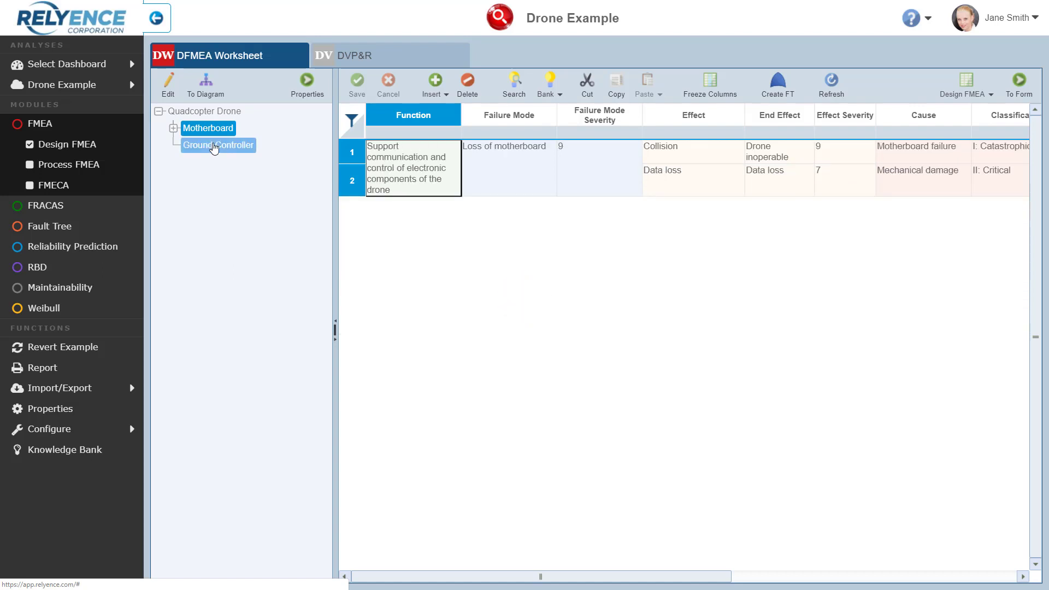
pyautogui.click(214, 148)
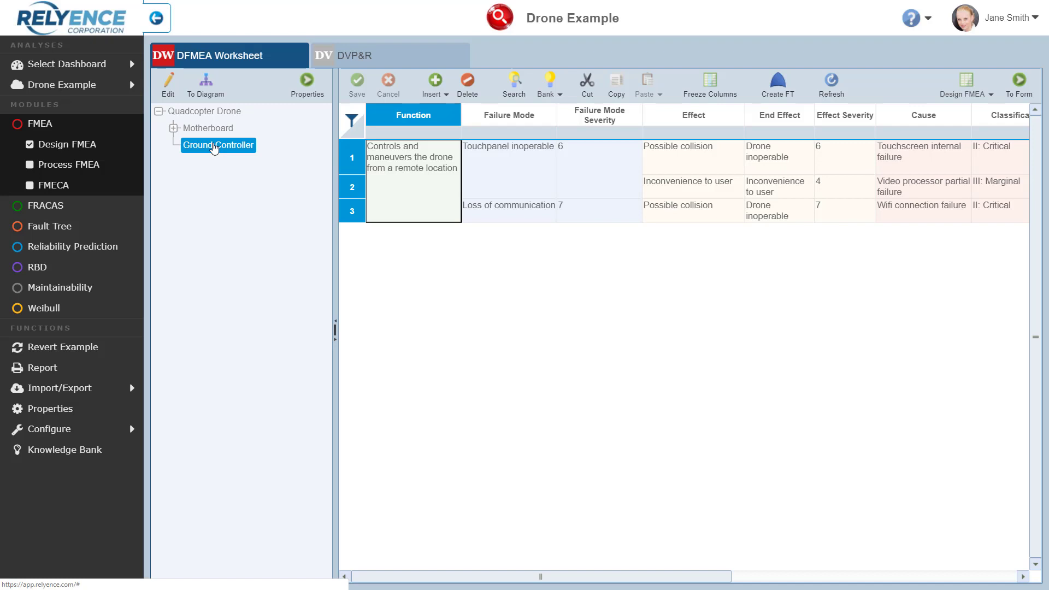
# Step: Collapse the sidebar to icons, narrow the tree and hide Properties to widen the grid
pyautogui.click(159, 25)
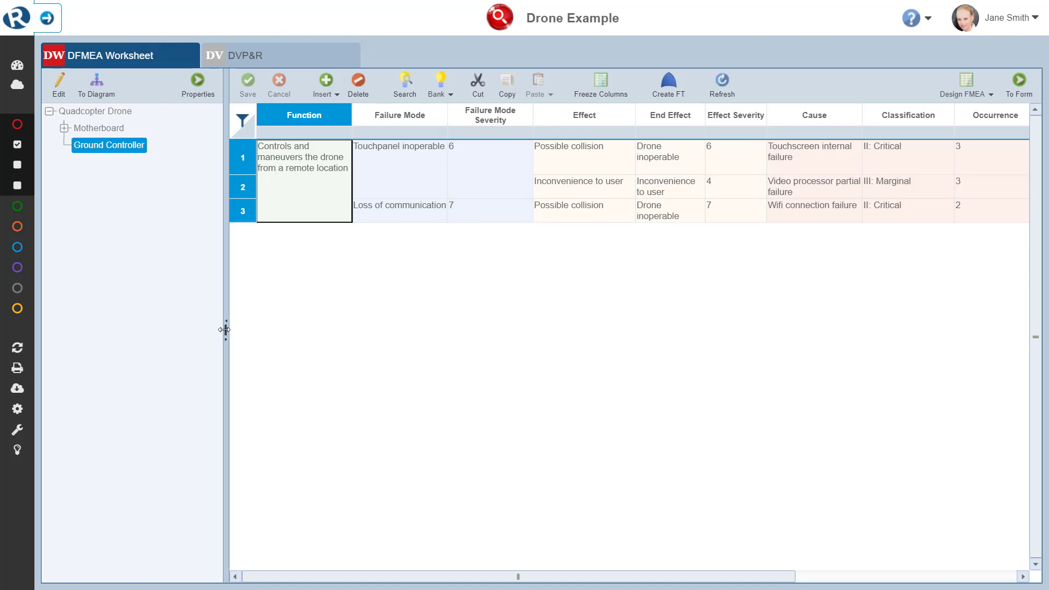
pyautogui.moveTo(225, 331); pyautogui.dragTo(160, 327)
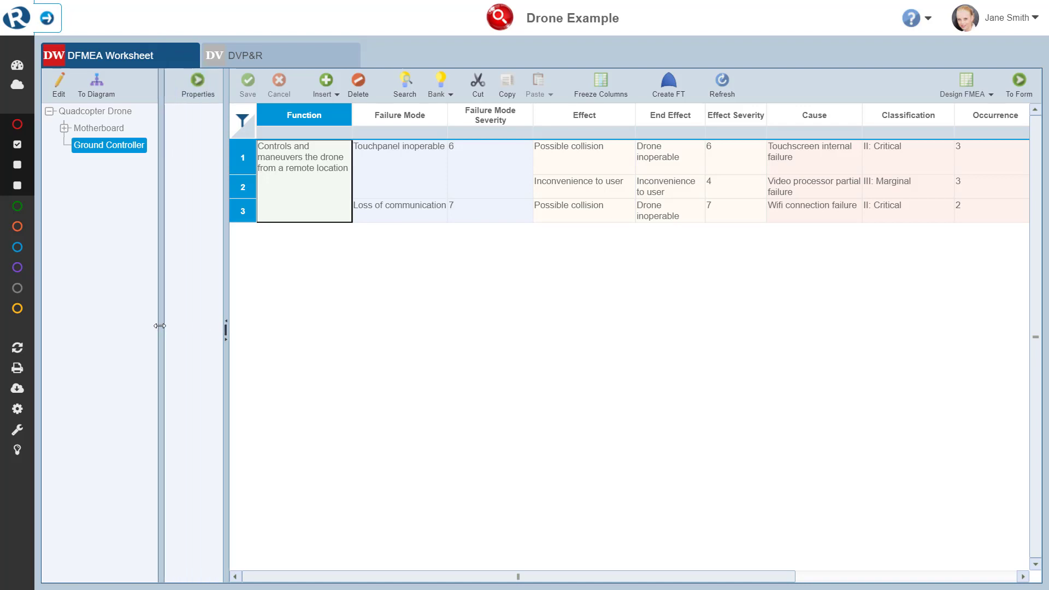
pyautogui.click(160, 326)
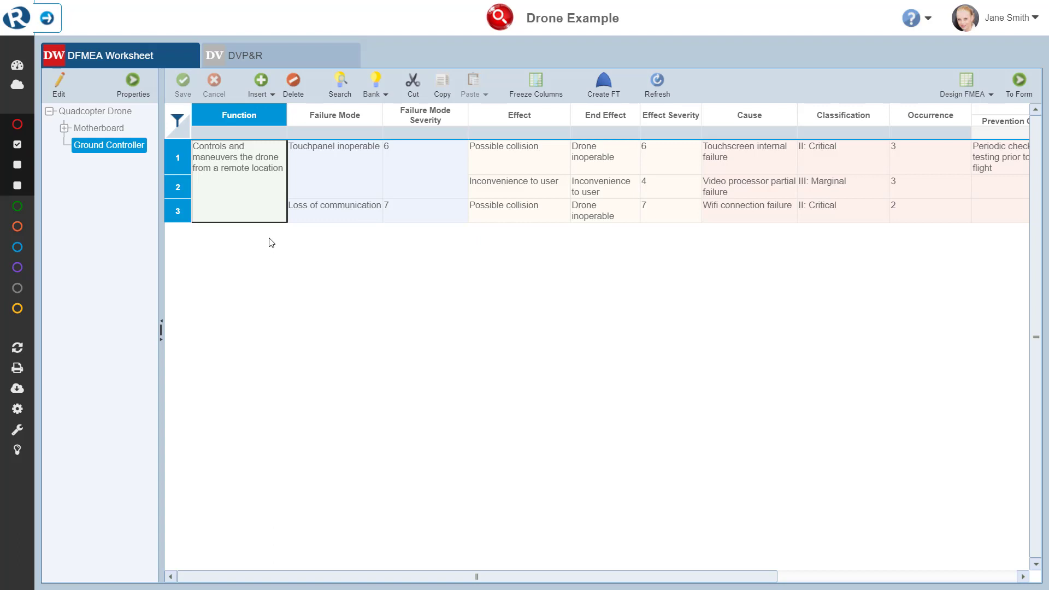
# Step: Return to Quadcopter Drone and inspect failure modes, effects and causes like High winds and gusts
pyautogui.click(127, 116)
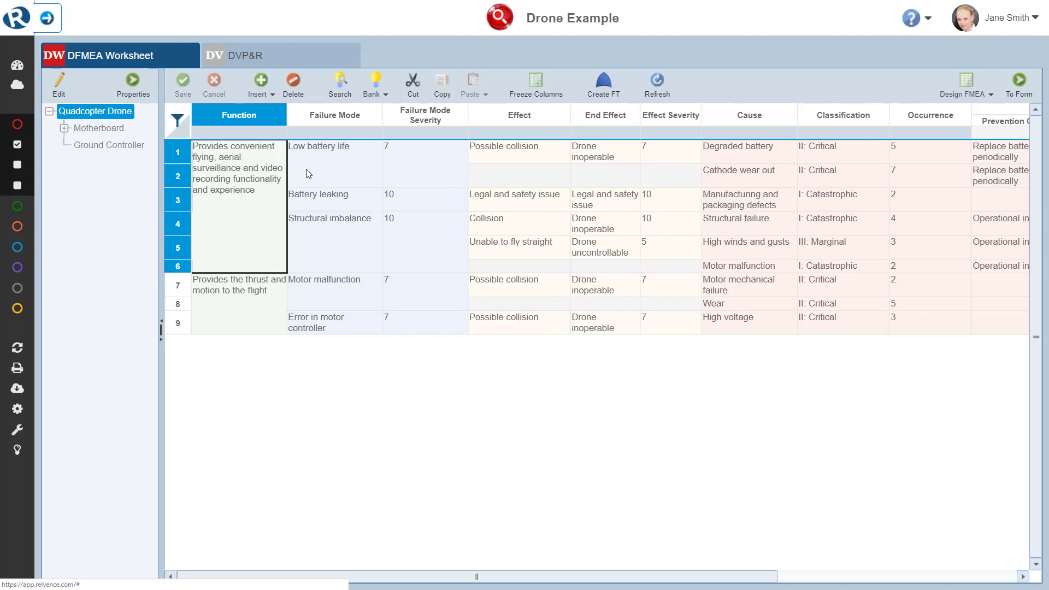
pyautogui.click(348, 174)
pyautogui.click(367, 199)
pyautogui.click(367, 237)
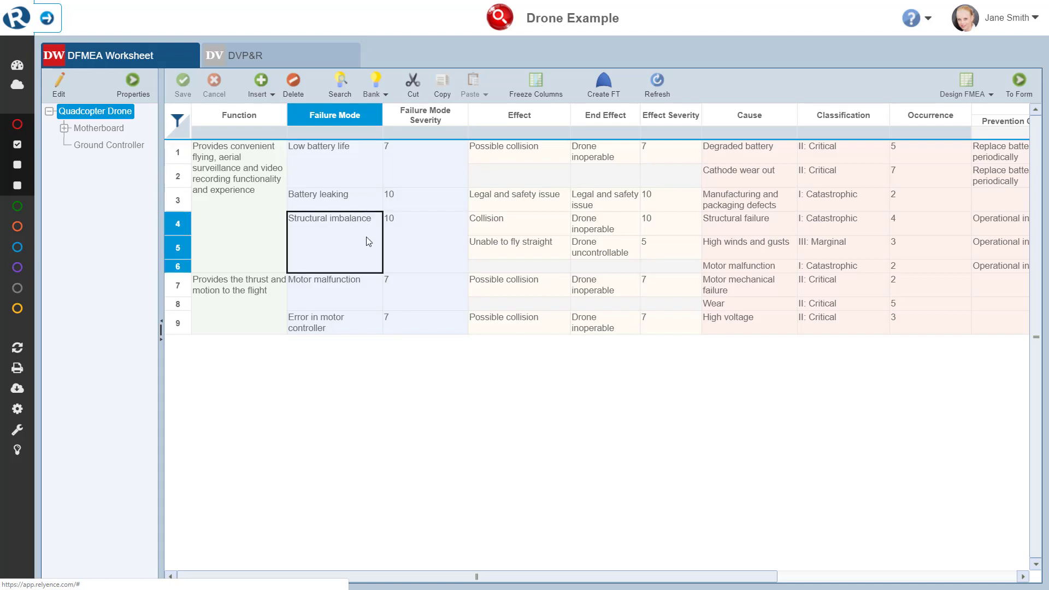
pyautogui.click(505, 227)
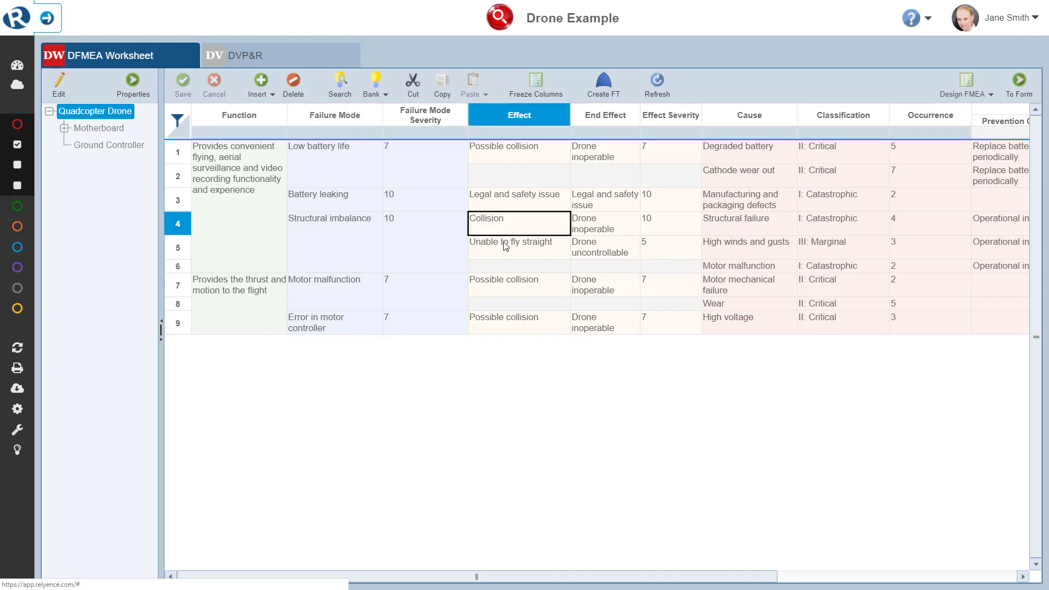
pyautogui.click(506, 249)
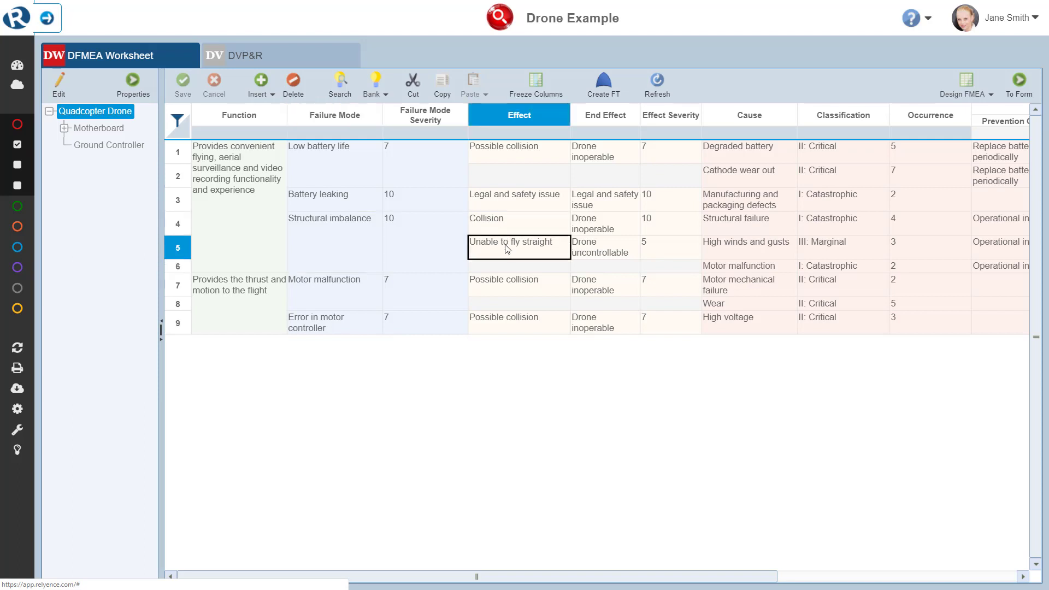
pyautogui.click(722, 226)
pyautogui.click(728, 253)
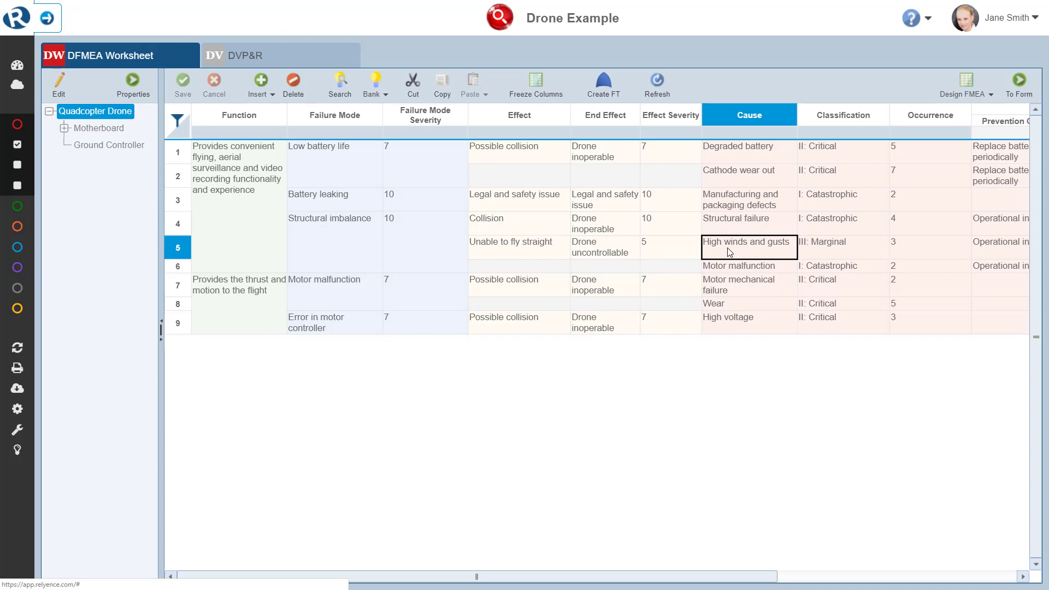
# Step: Switch the worksheet to the Recommended Actions view and scroll right to the revised RPN columns
pyautogui.click(992, 96)
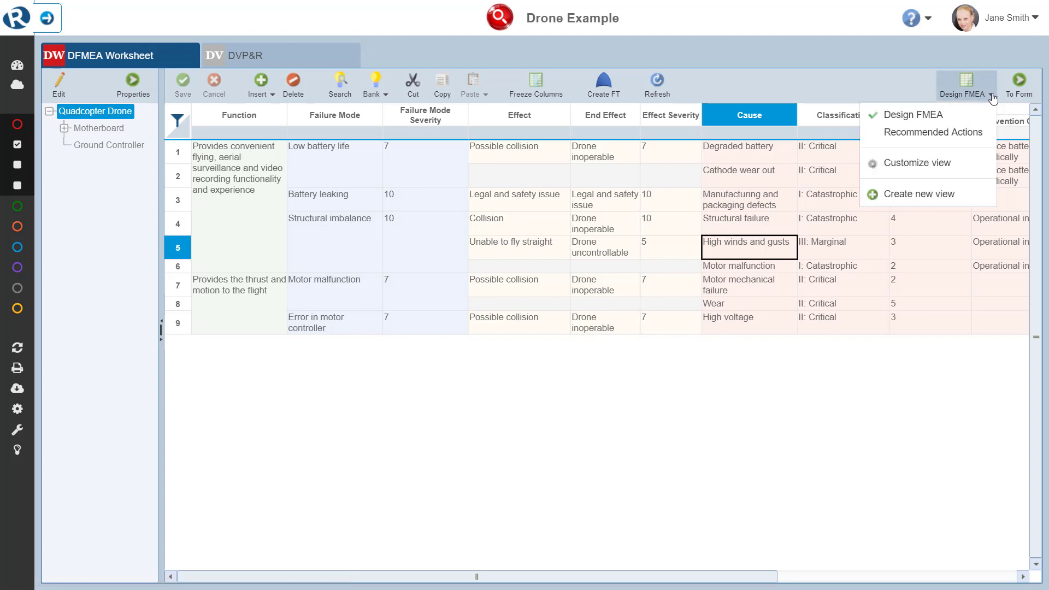
pyautogui.click(979, 132)
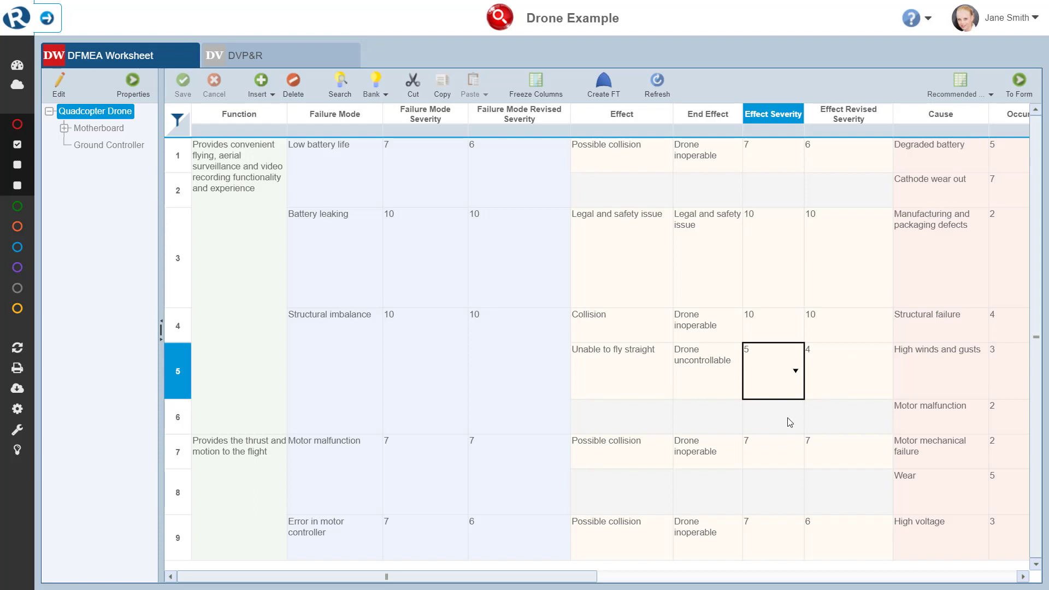
pyautogui.moveTo(584, 581); pyautogui.dragTo(962, 573)
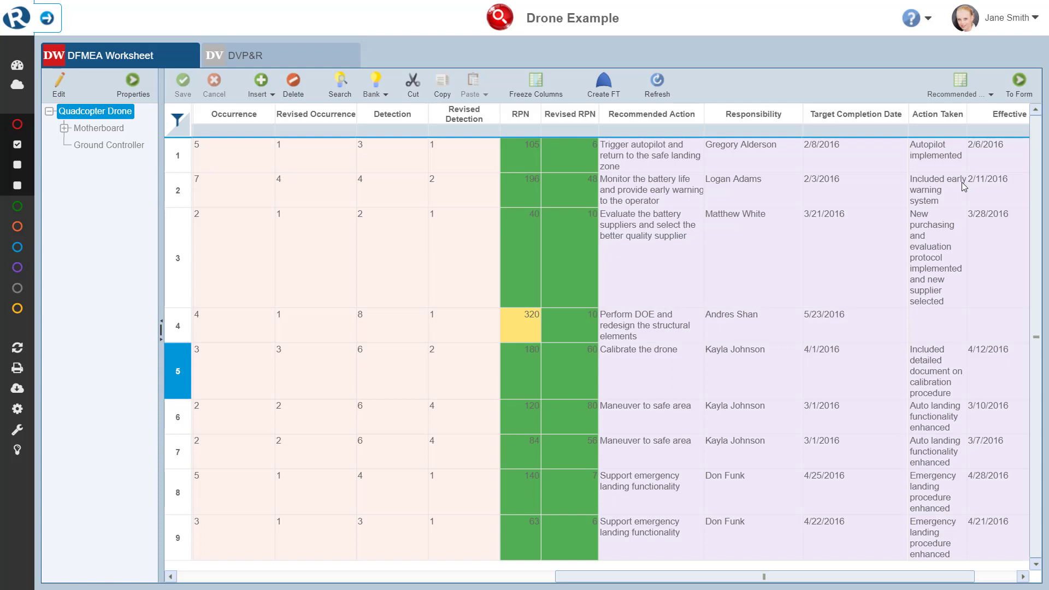
pyautogui.click(1020, 87)
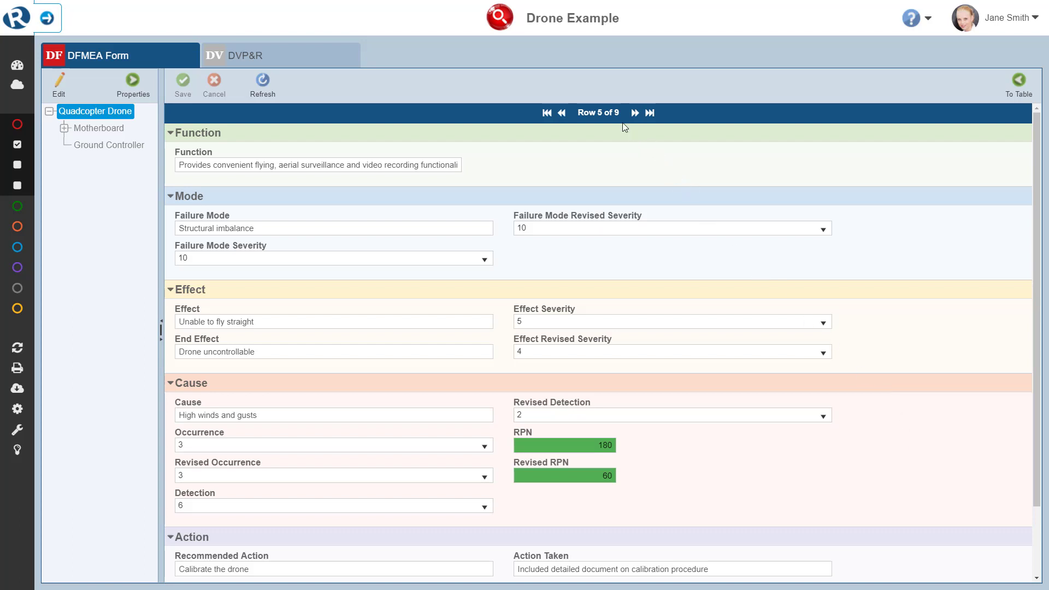
pyautogui.click(635, 113)
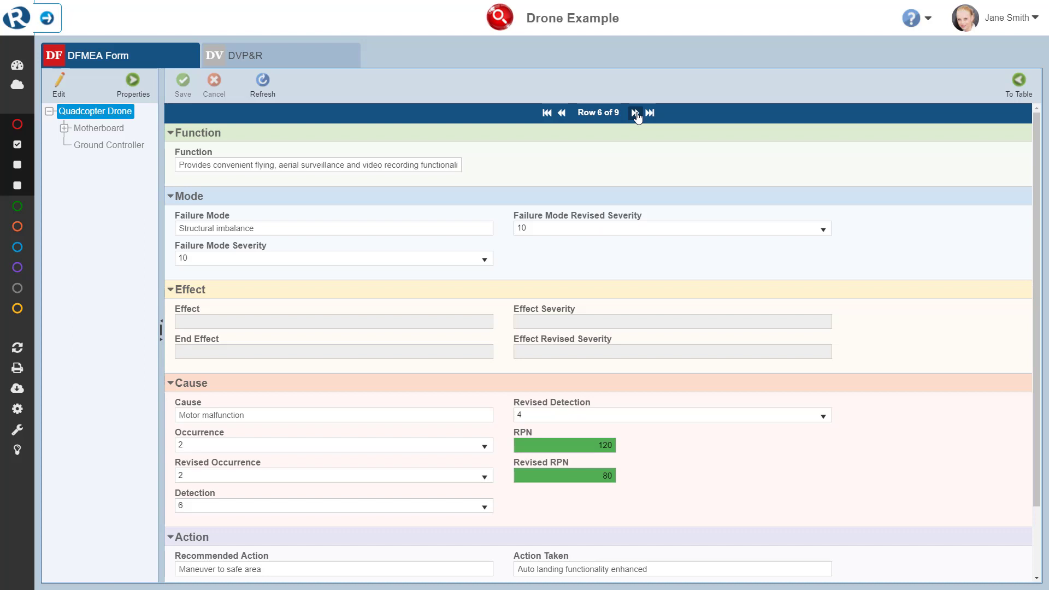
pyautogui.click(635, 113)
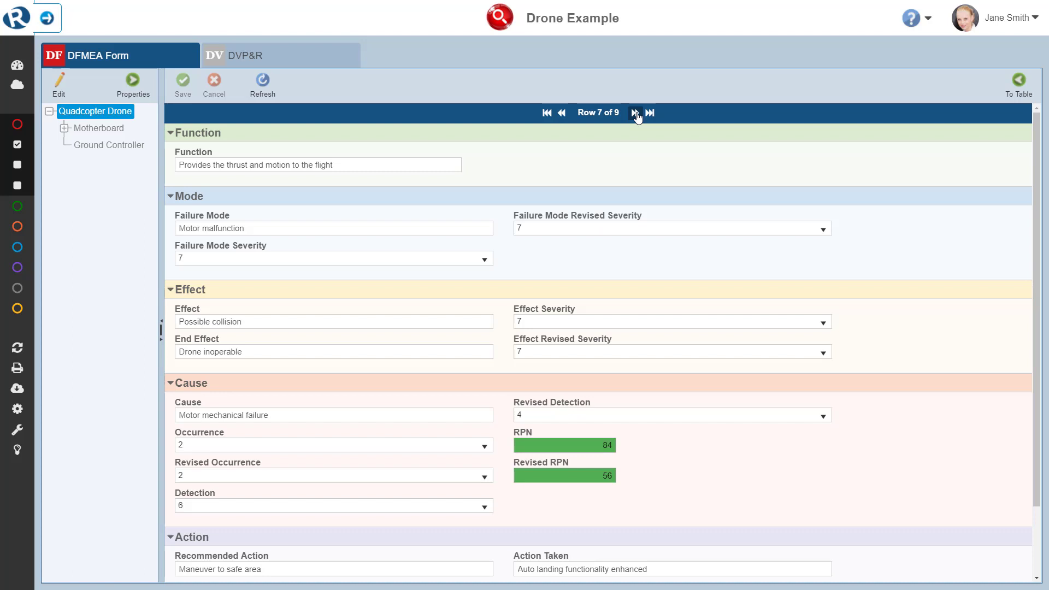
pyautogui.click(1020, 83)
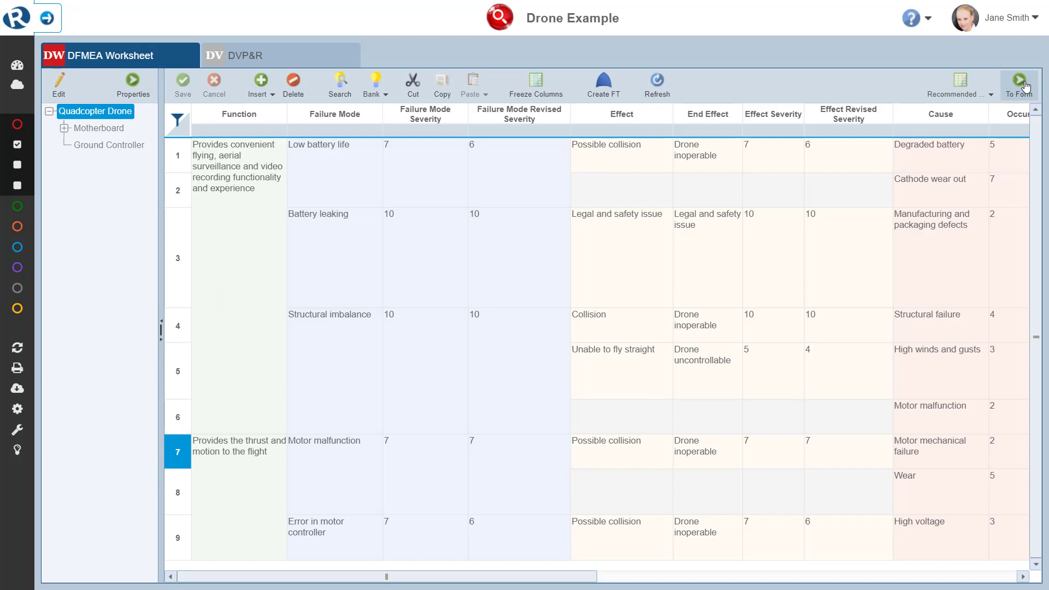
# Step: Switch back to the Design FMEA view and expand the sidebar to show its labels
pyautogui.click(990, 96)
pyautogui.click(971, 115)
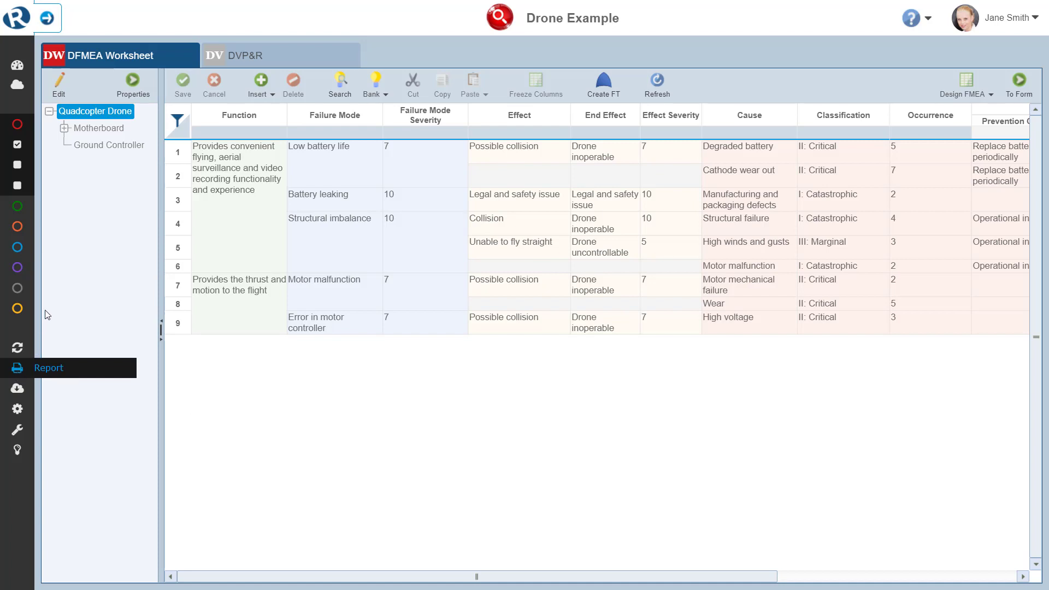
pyautogui.click(53, 19)
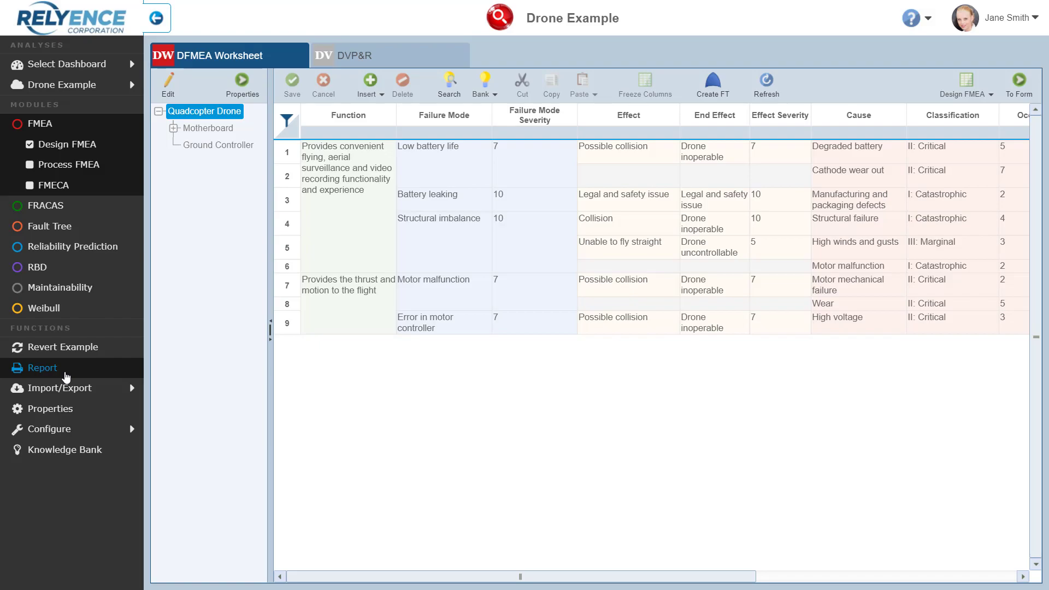
# Step: Generate the DFMEA Worksheet report for the Current FMEA only
pyautogui.click(66, 376)
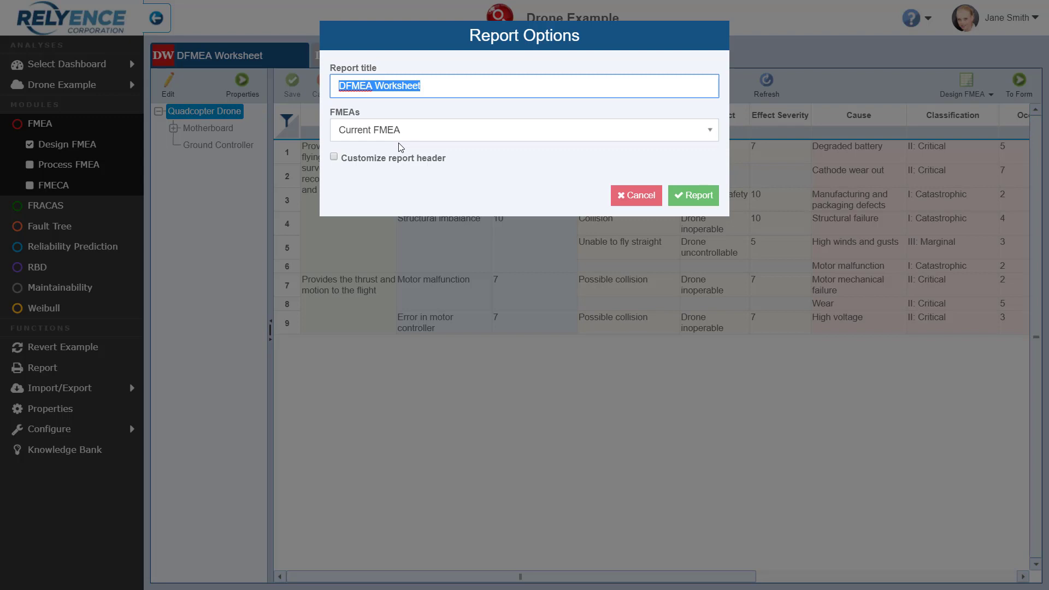
pyautogui.click(713, 137)
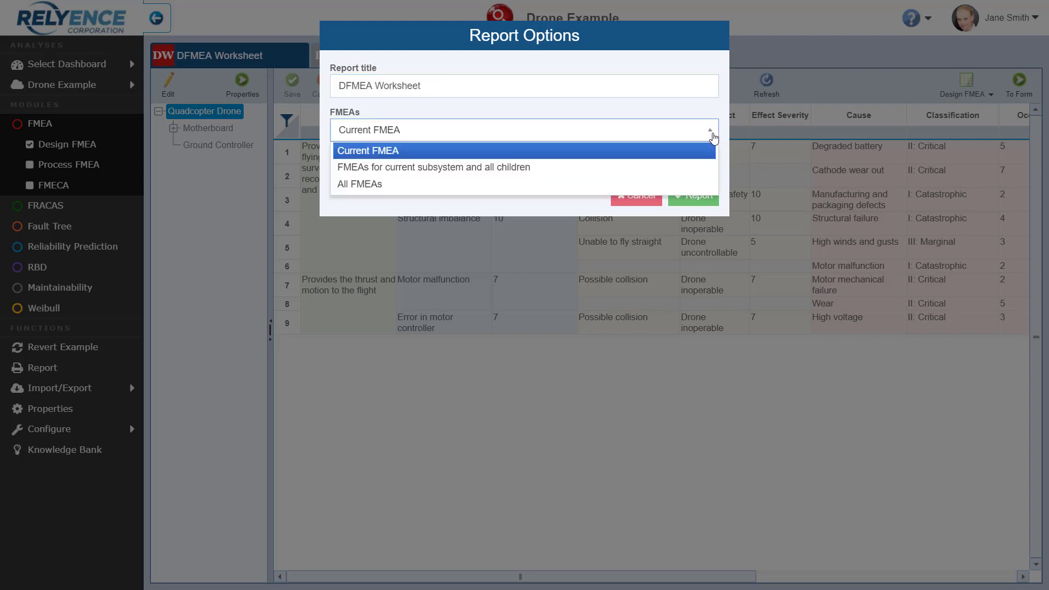
pyautogui.click(724, 190)
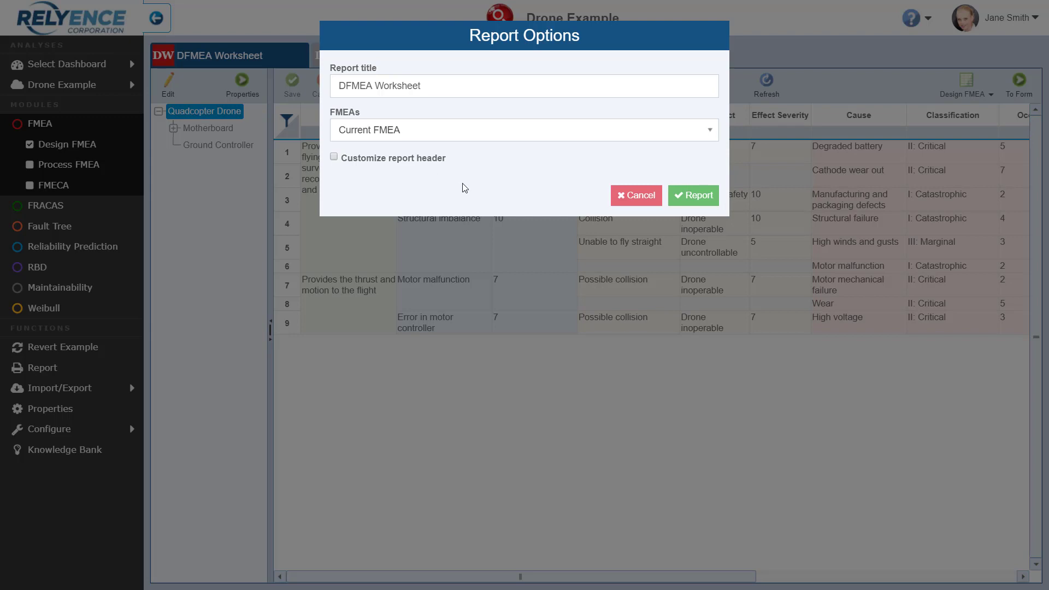
pyautogui.click(694, 204)
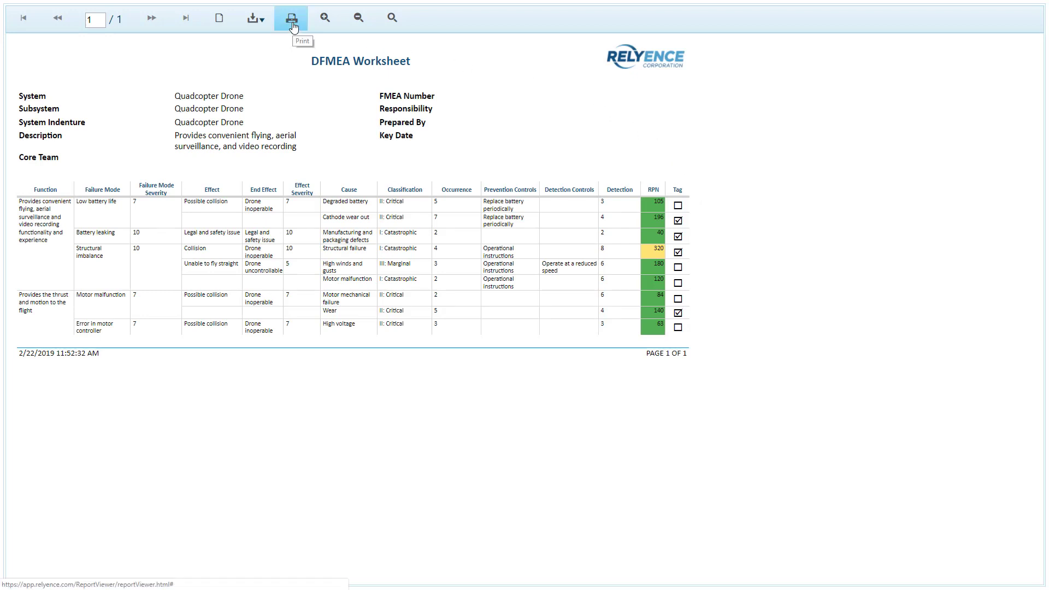
# Step: Check the available export formats for the DFMEA Worksheet report
pyautogui.click(263, 20)
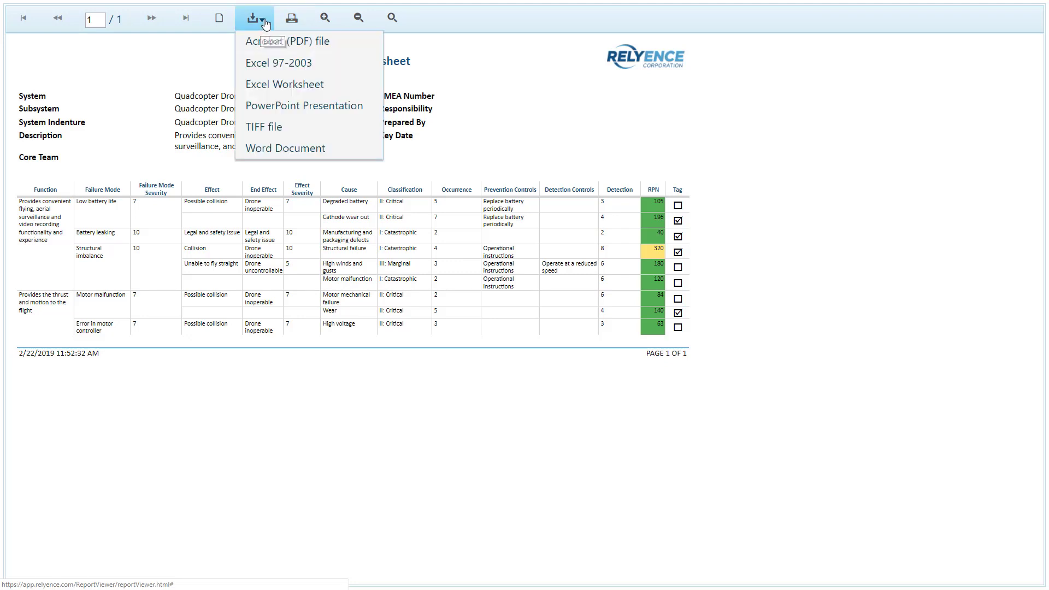